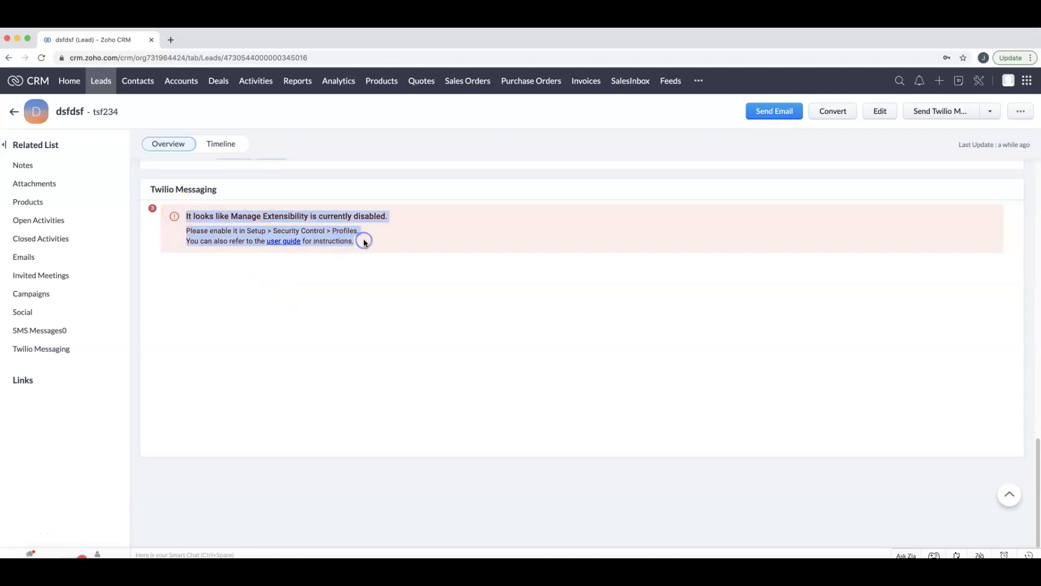
Dismiss the Twilio Messaging Manage Extensibility error text on the lead record.
{"action": "left_click", "coordinate": [364, 243]}
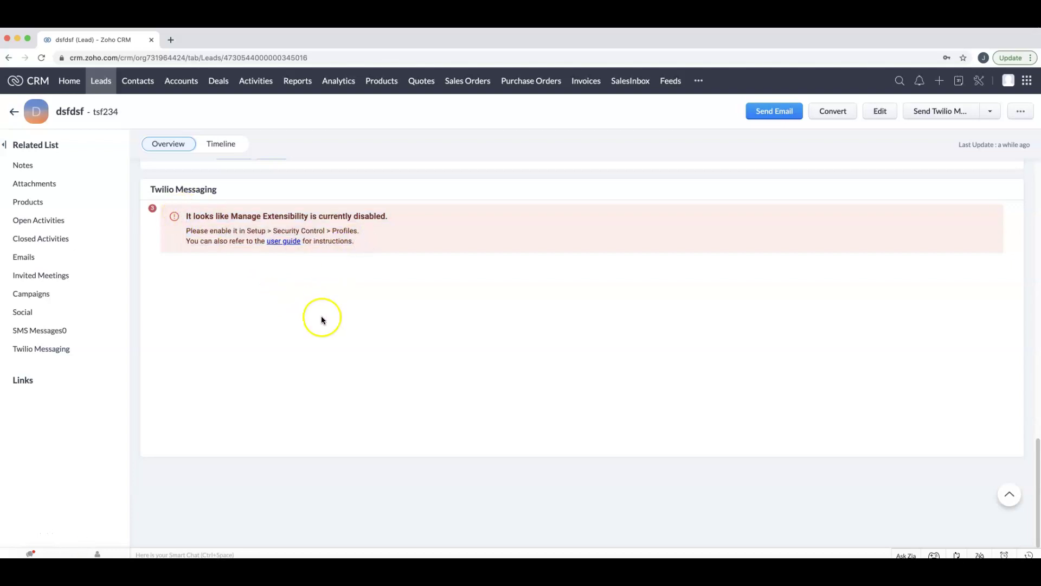
{"action": "scroll", "coordinate": [329, 366], "scroll_direction": "up", "scroll_amount": 3}
{"action": "scroll", "coordinate": [329, 364], "scroll_direction": "down", "scroll_amount": 2}
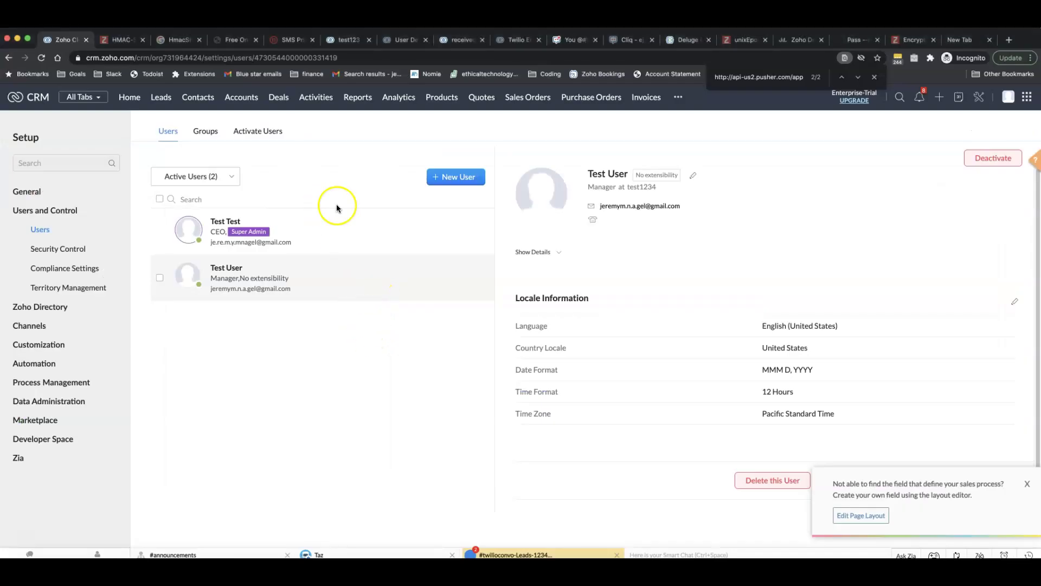
Turn on Manage Extensibility under Developer Permissions in the No extensibility profile.
{"action": "left_click", "coordinate": [64, 248]}
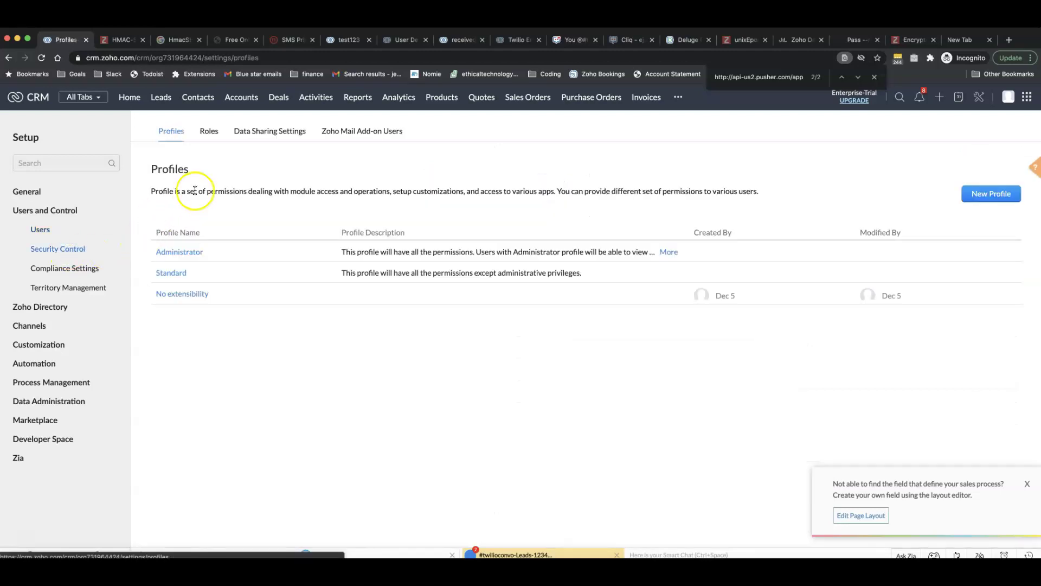
{"action": "left_click", "coordinate": [181, 294]}
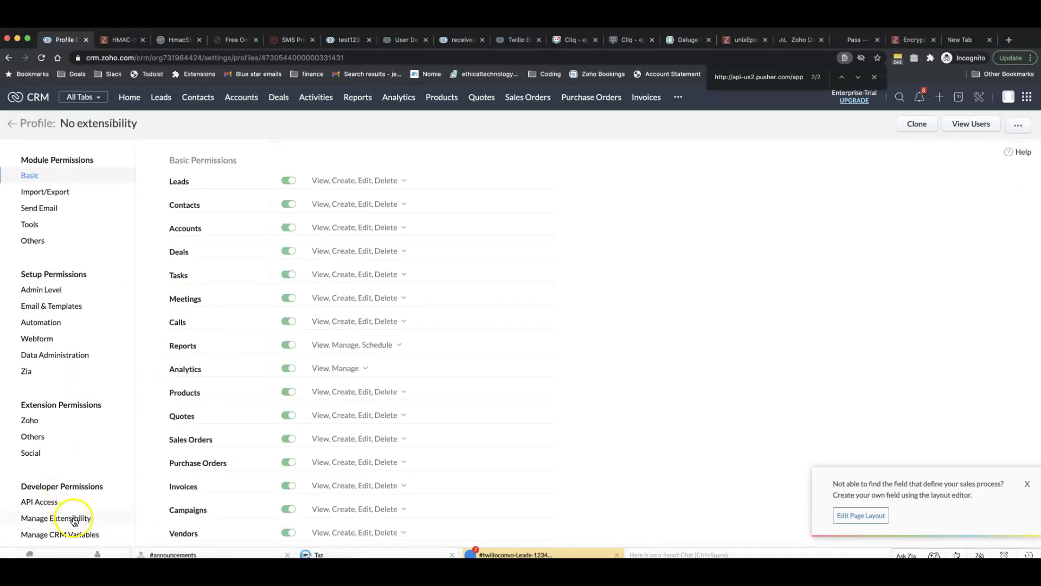
{"action": "left_click", "coordinate": [73, 519]}
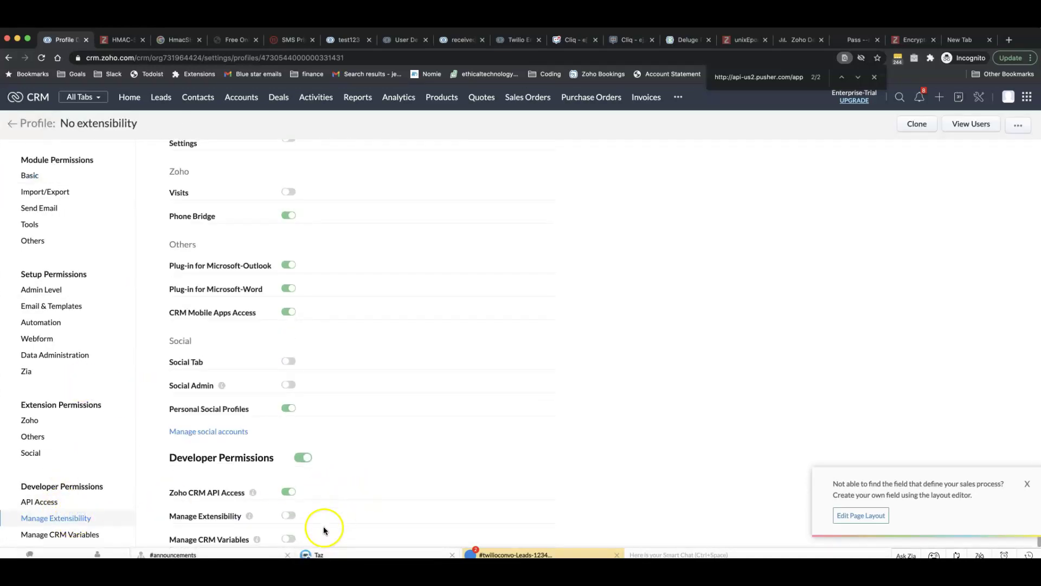
{"action": "left_click", "coordinate": [288, 515]}
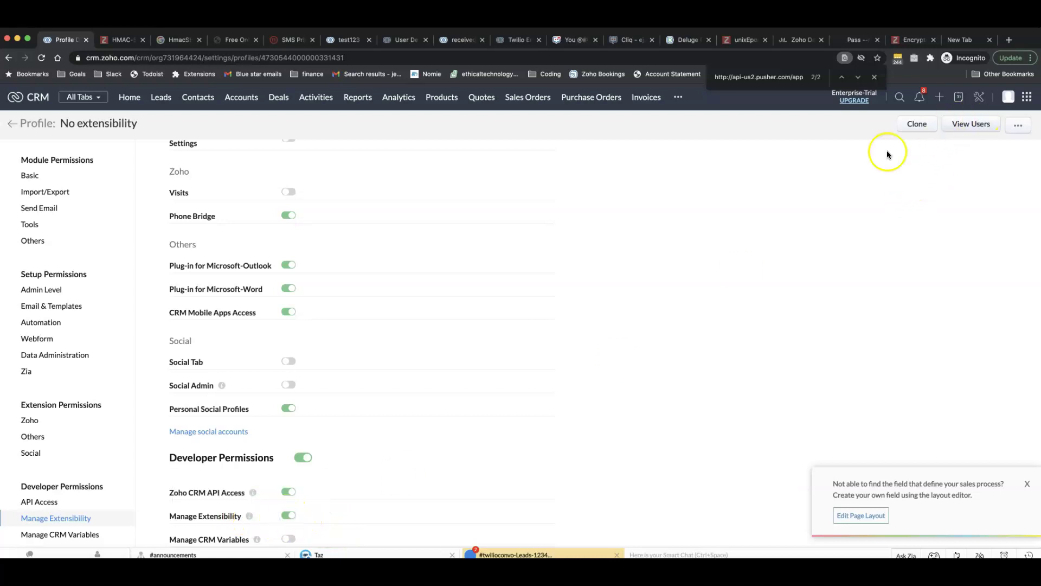
Leave the profile and use Reload Frame on the lead's Twilio Messaging panel.
{"action": "left_click", "coordinate": [11, 122]}
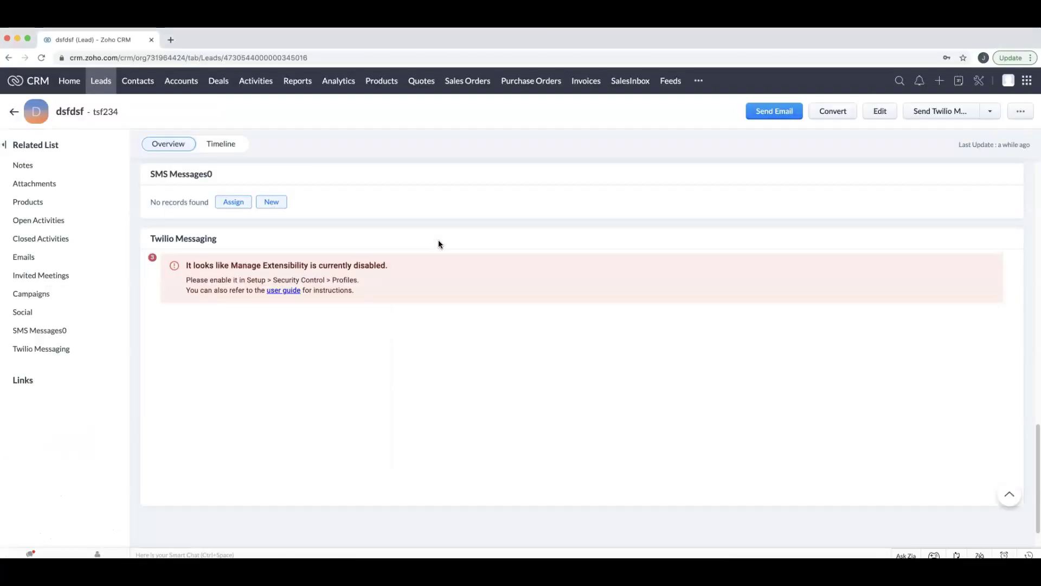
{"action": "right_click", "coordinate": [345, 384]}
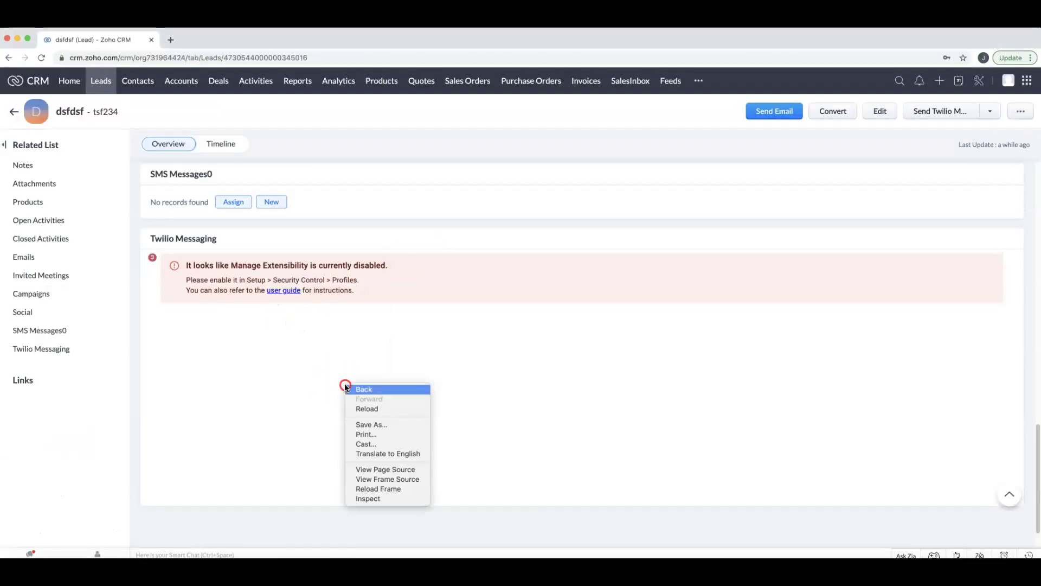
{"action": "left_click", "coordinate": [391, 491]}
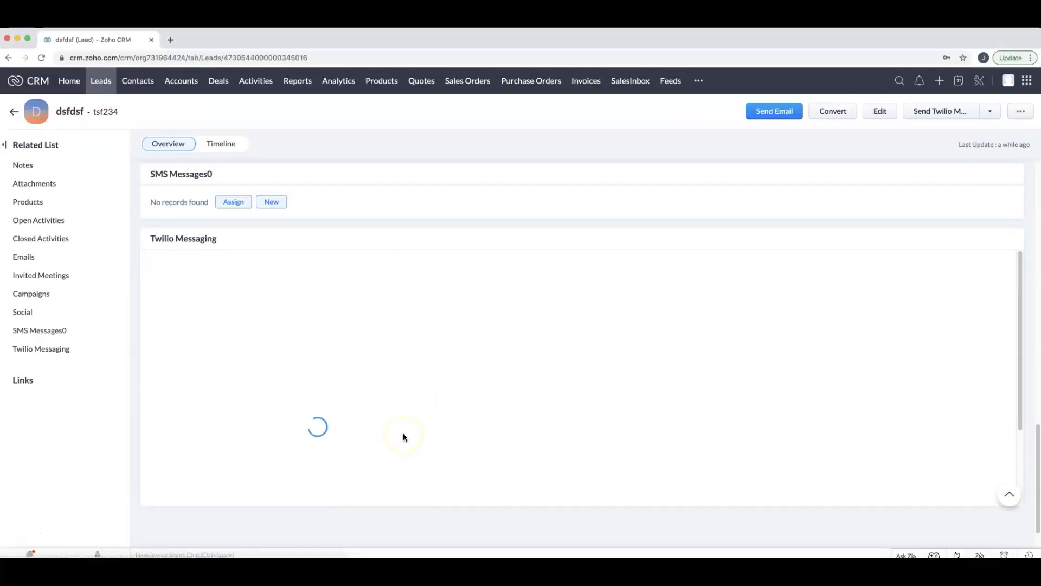